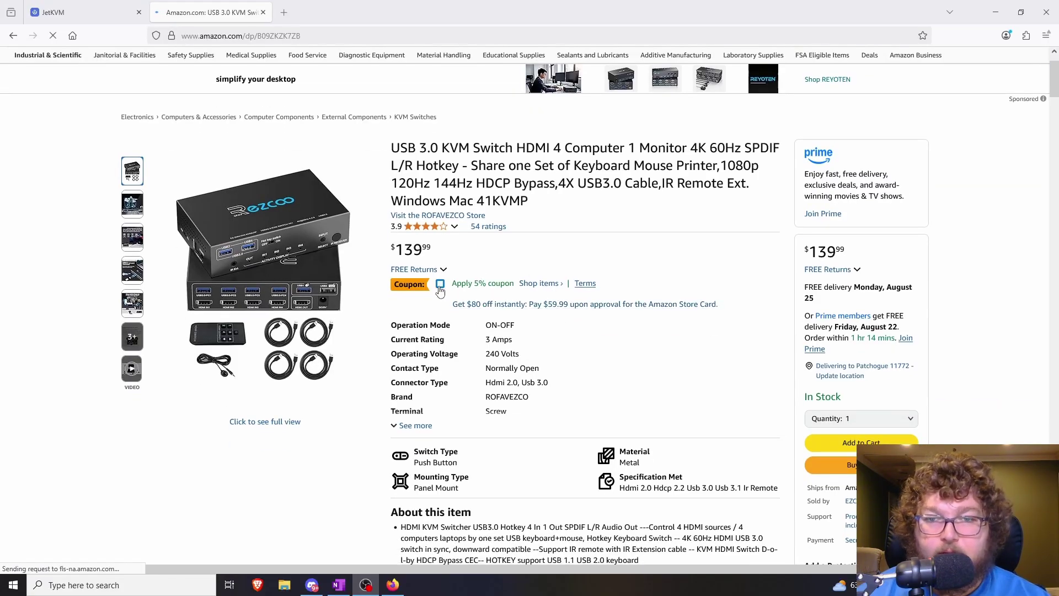
# Review the 4-port KVM switch's product page alongside the OneNote wiring diagram of the servers, Ezcoo KVM and JetKVM.
pyautogui.scroll(-1, 259, 326)
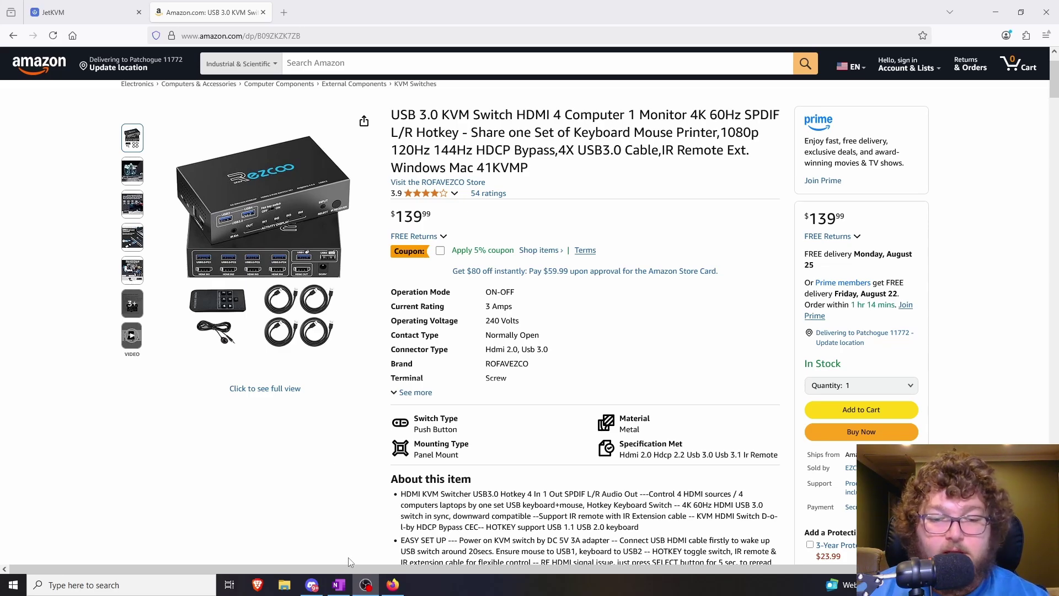
pyautogui.click(339, 584)
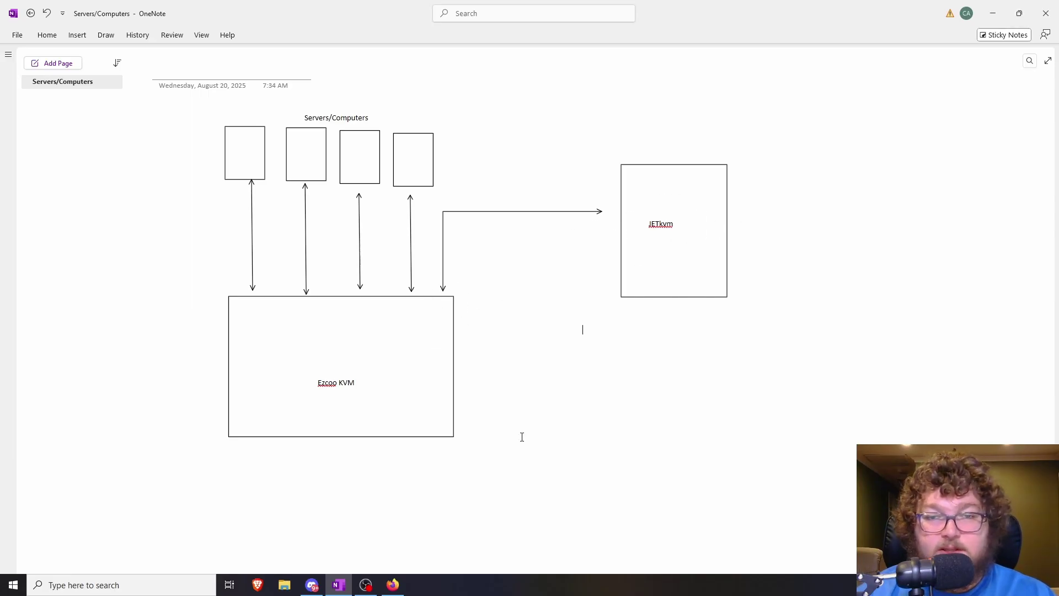
pyautogui.click(393, 585)
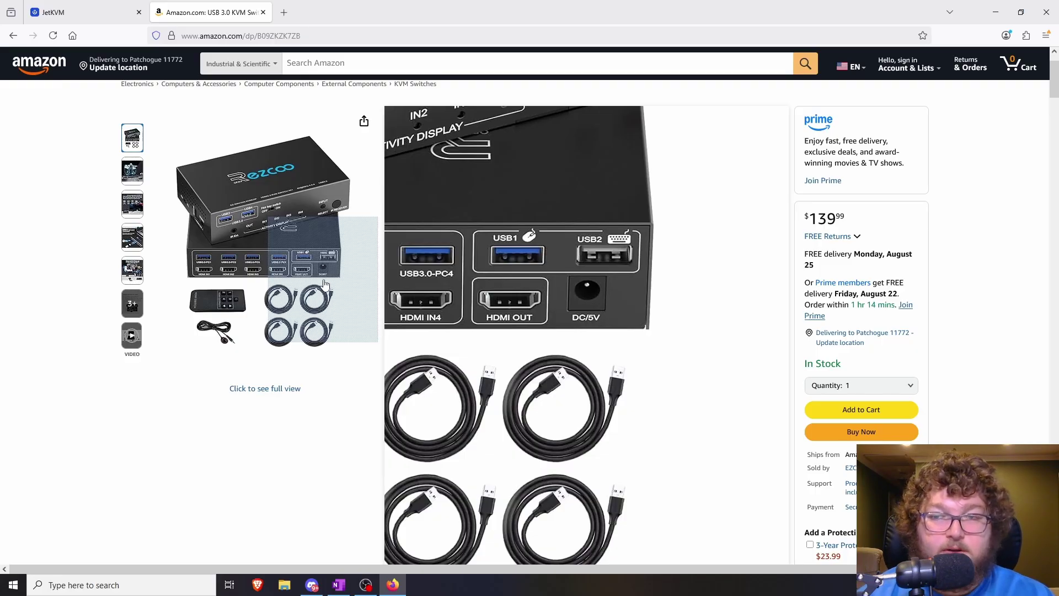
pyautogui.click(339, 585)
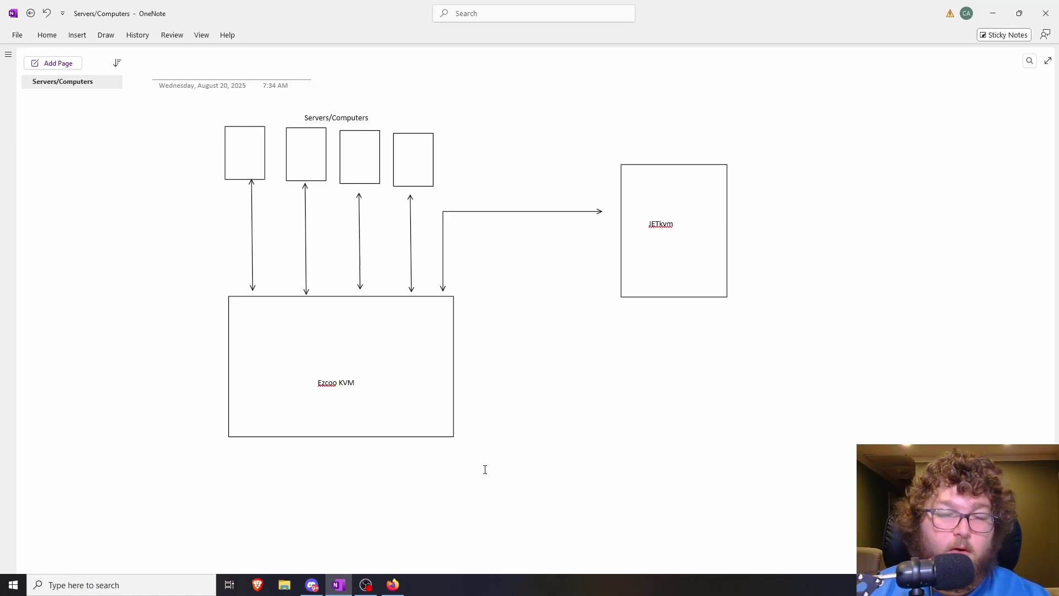
# Switch to the JetKVM page in Firefox and run the KVM-1 macro to change to the first computer.
pyautogui.hotkey('alt', 'Tab')
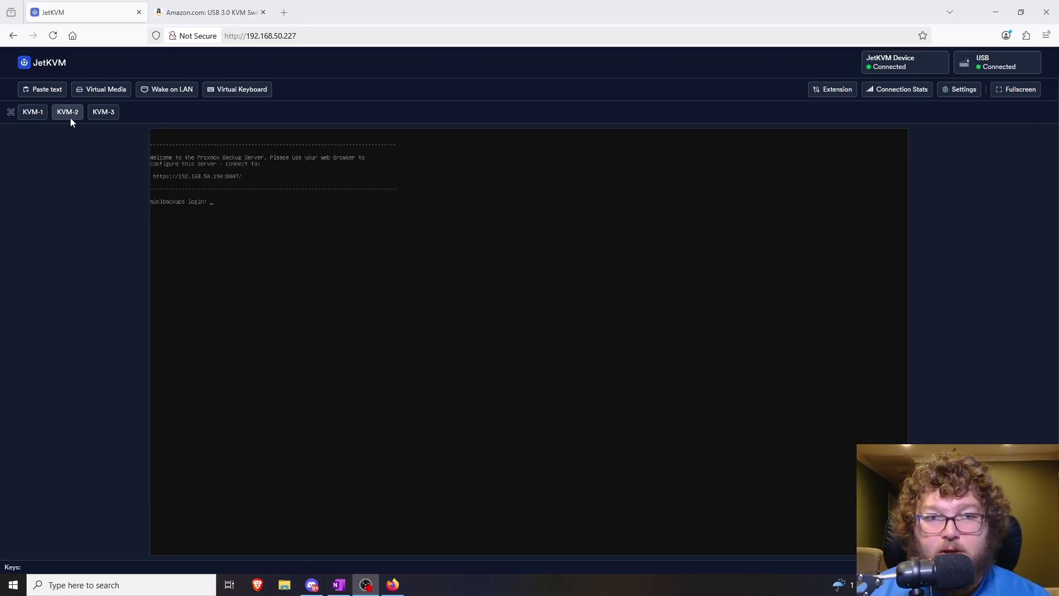
pyautogui.click(45, 114)
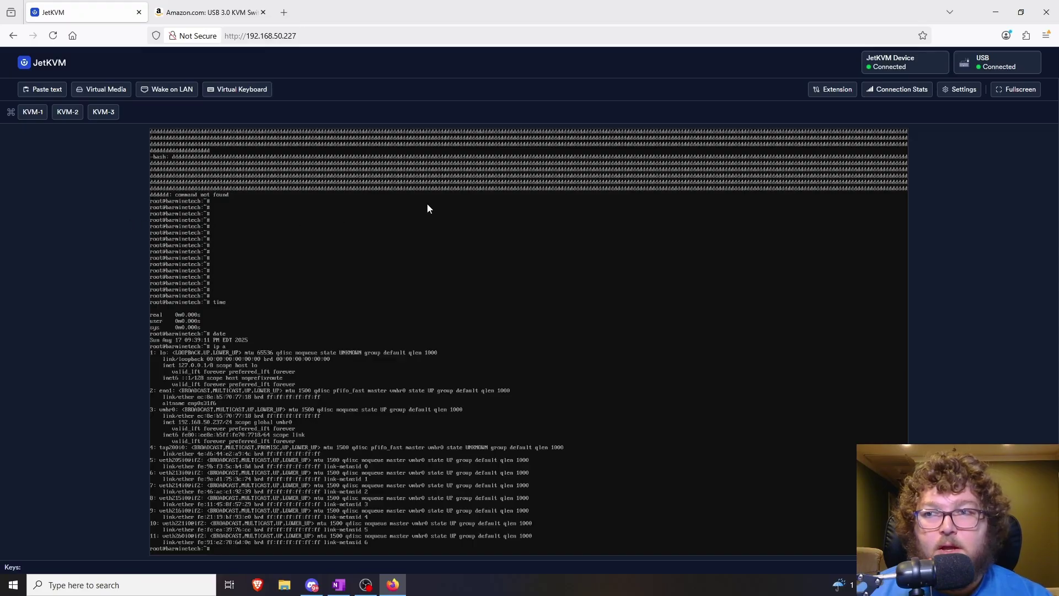
# Review the Custom USB device class options in the hardware settings, set the classes to Keyboard Only, and return to the console.
pyautogui.click(960, 89)
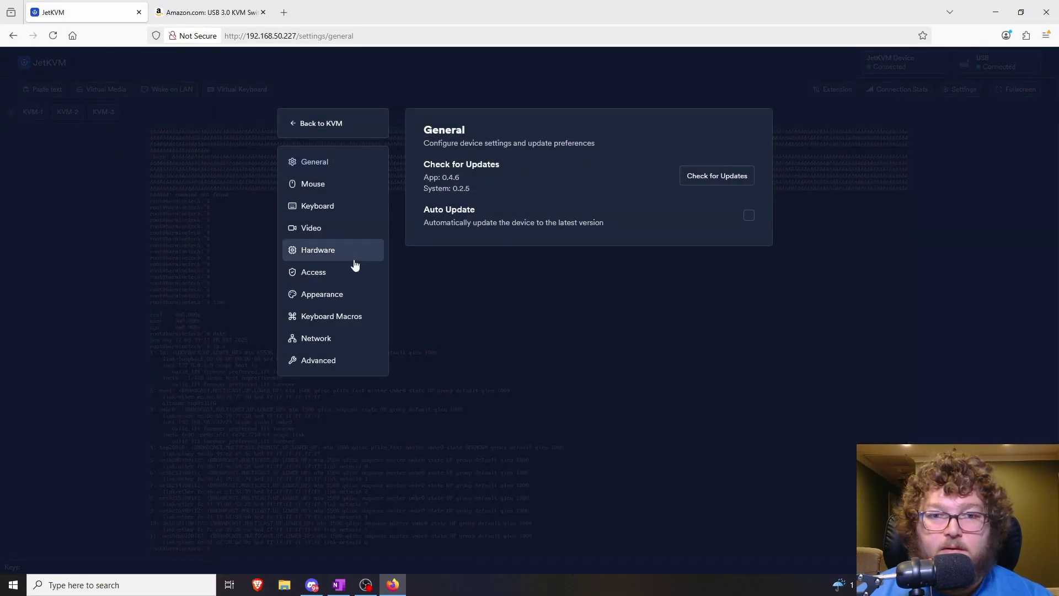
pyautogui.click(321, 254)
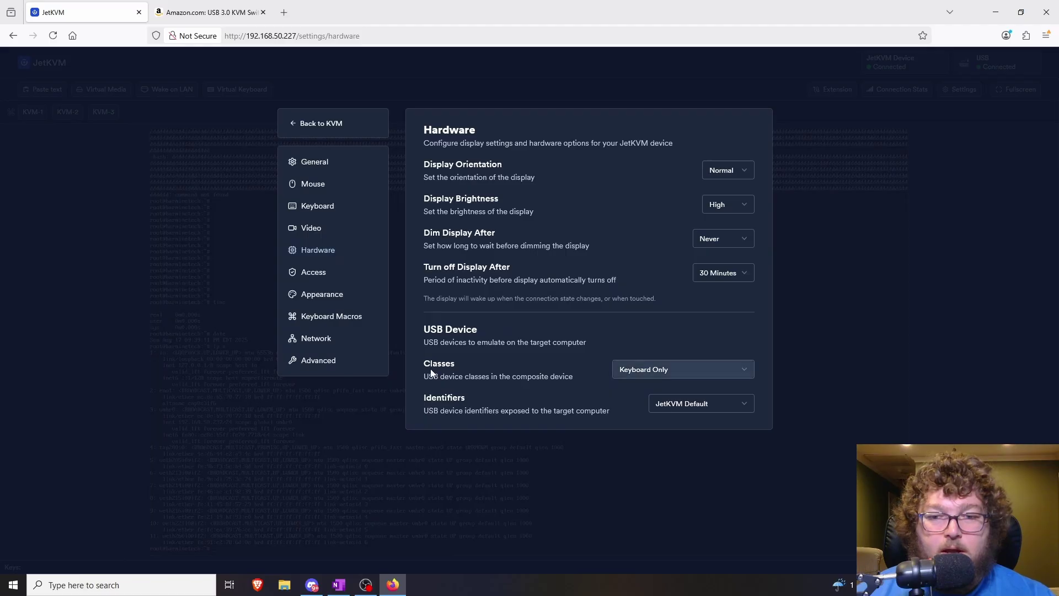
pyautogui.click(692, 373)
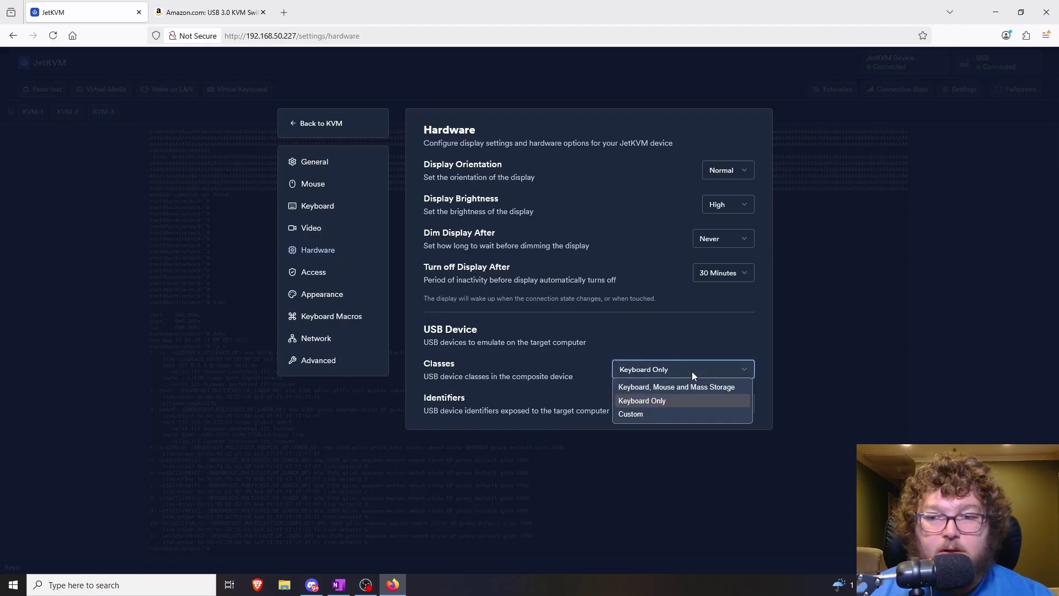
pyautogui.click(643, 415)
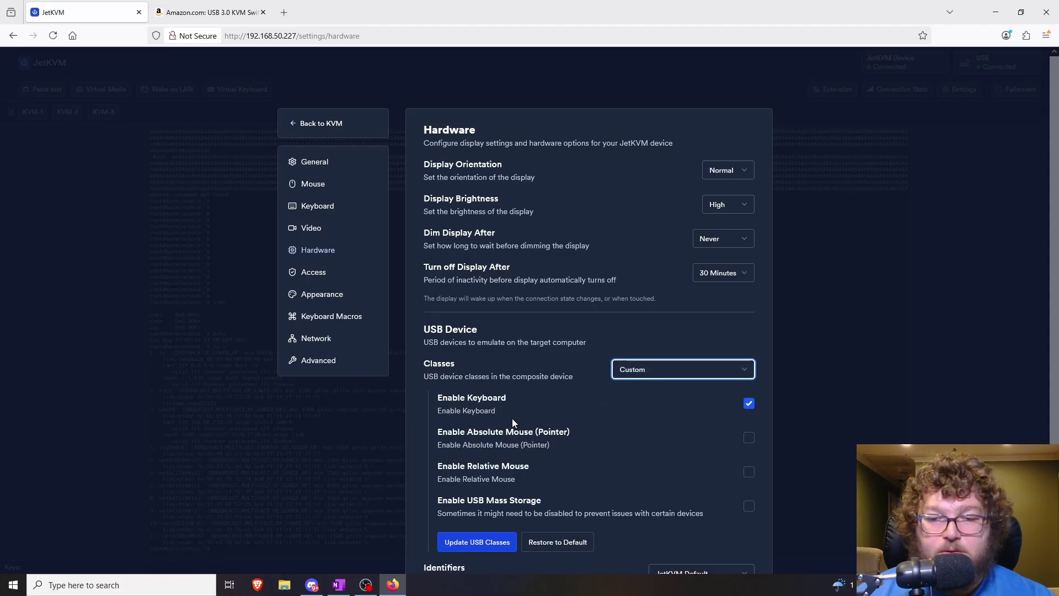
pyautogui.scroll(-1, 512, 418)
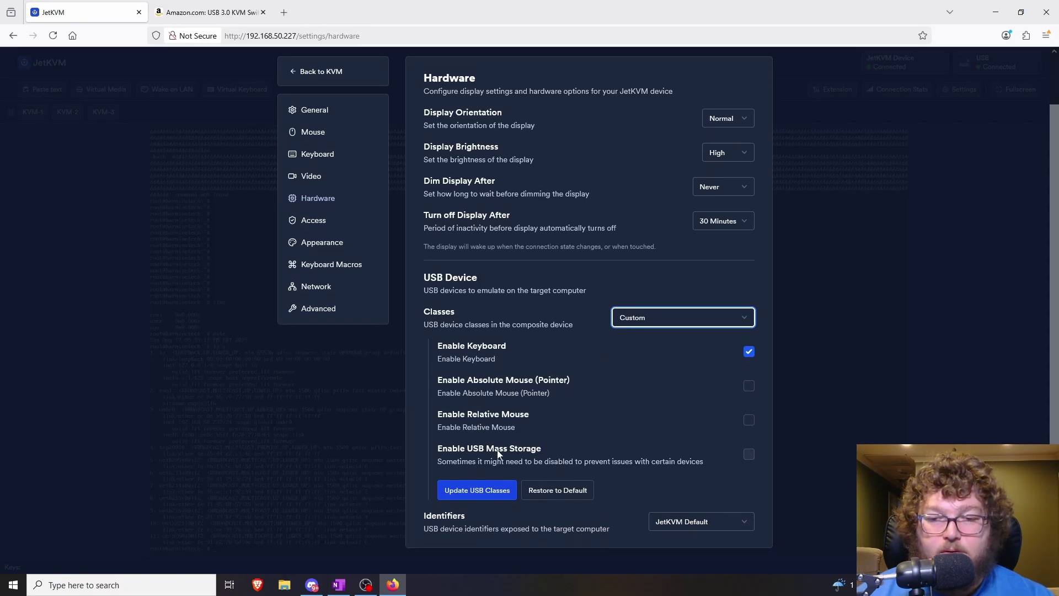
pyautogui.click(630, 323)
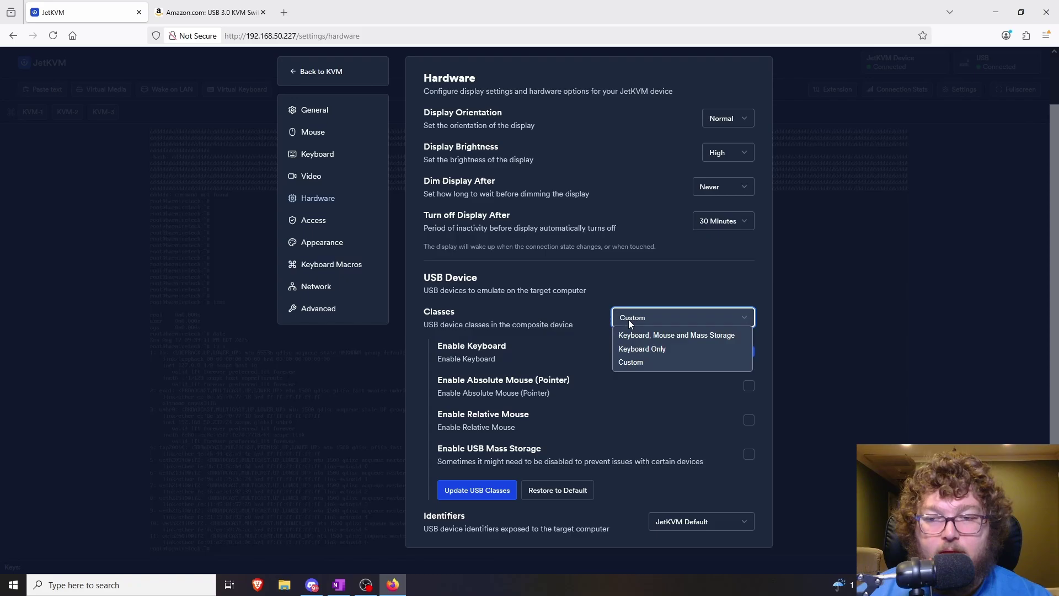
pyautogui.click(634, 350)
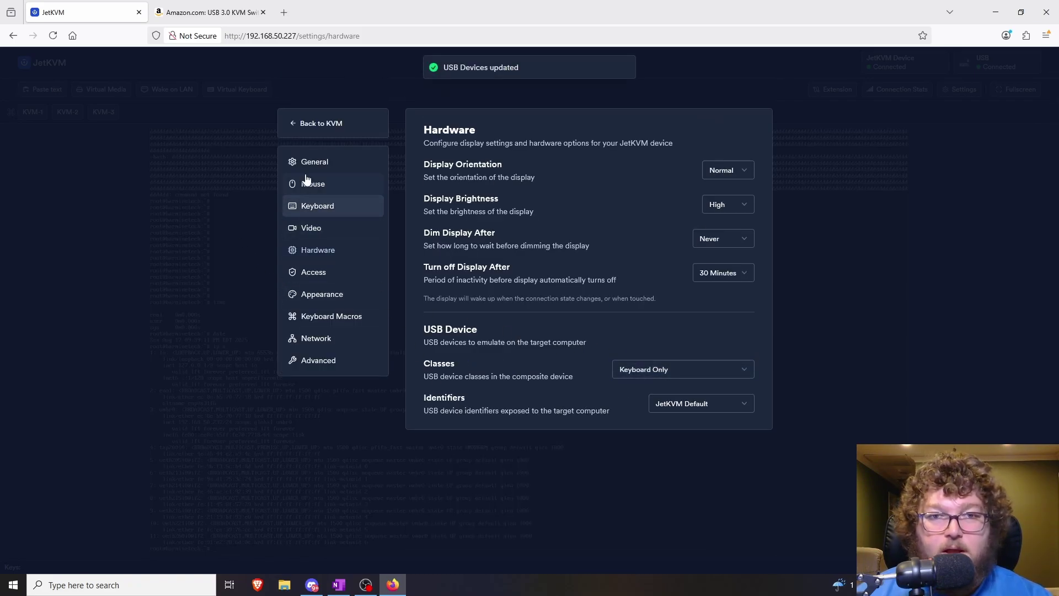
pyautogui.click(299, 129)
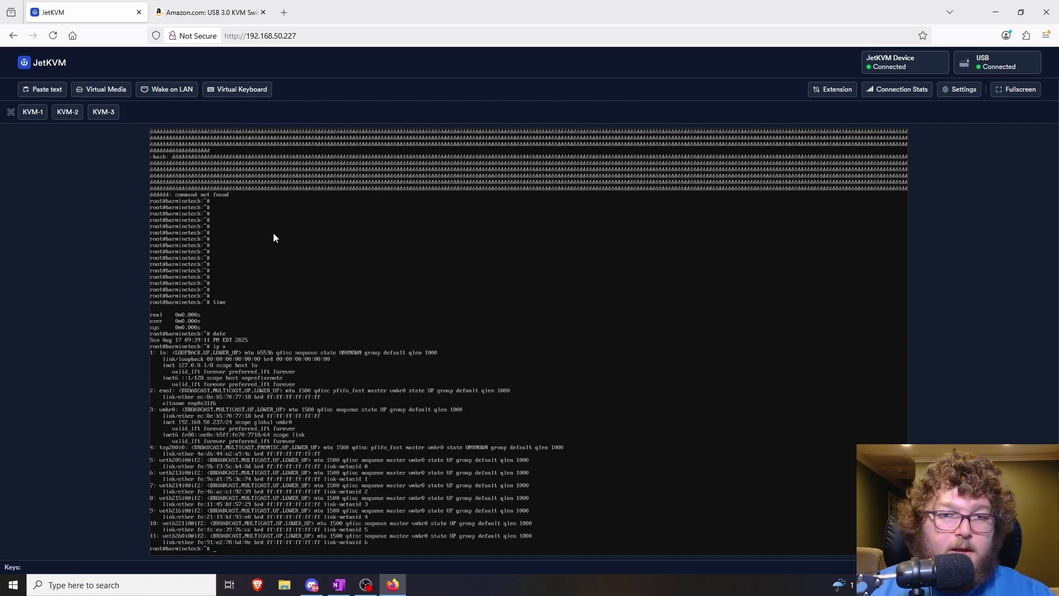
# Set the USB device classes to Keyboard, Mouse and Mass Storage in the hardware settings and return to the console.
pyautogui.click(966, 89)
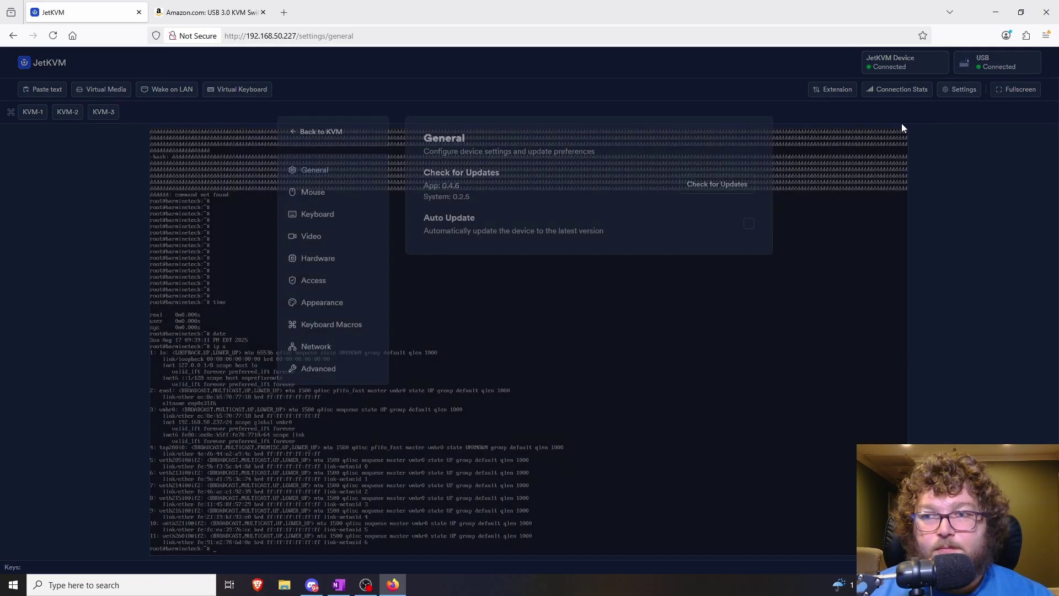
pyautogui.click(318, 252)
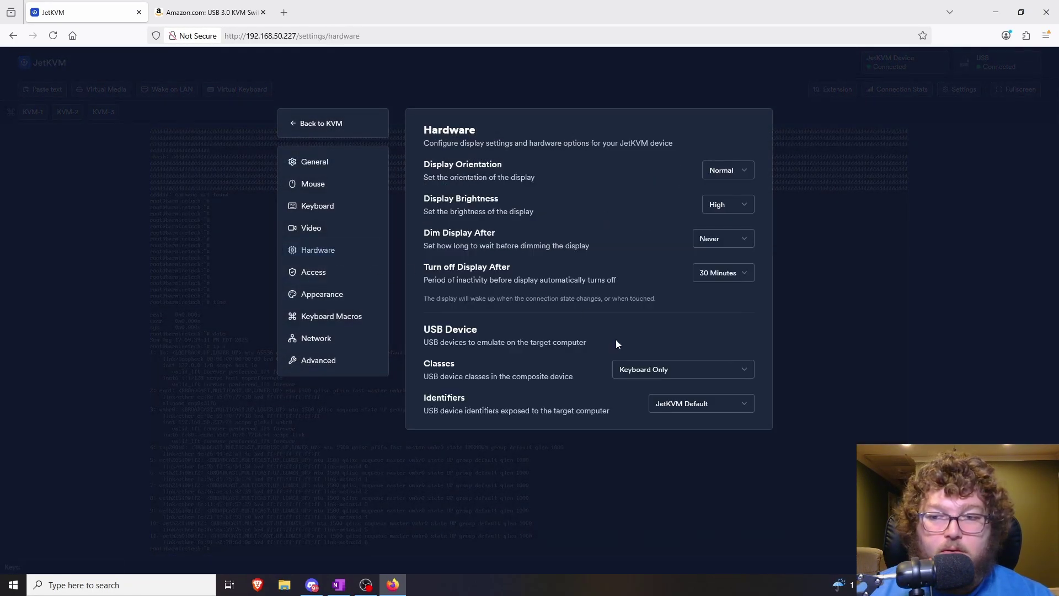
pyautogui.click(651, 369)
pyautogui.click(663, 386)
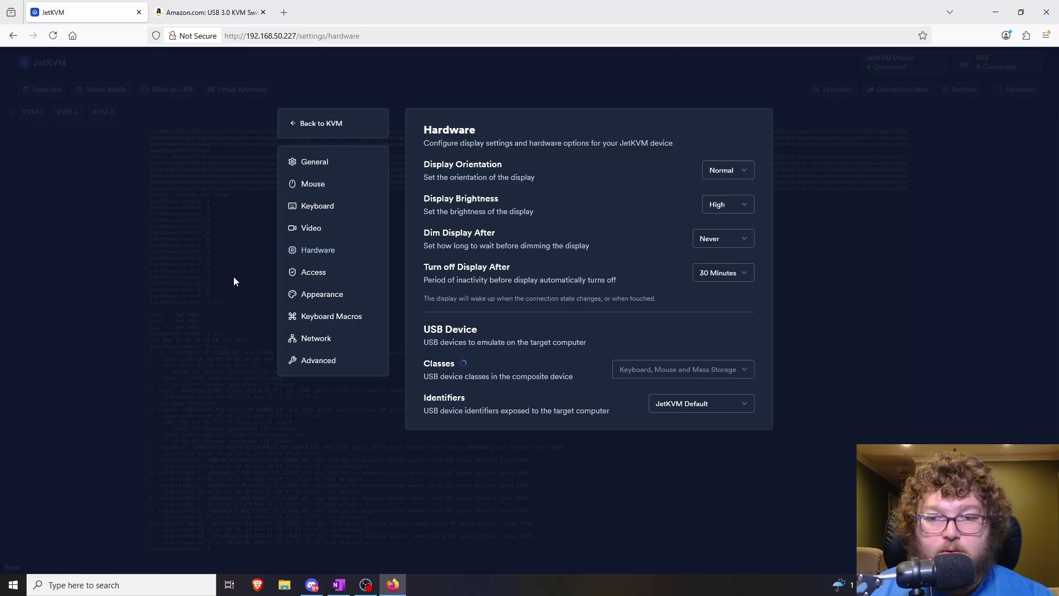
pyautogui.click(219, 268)
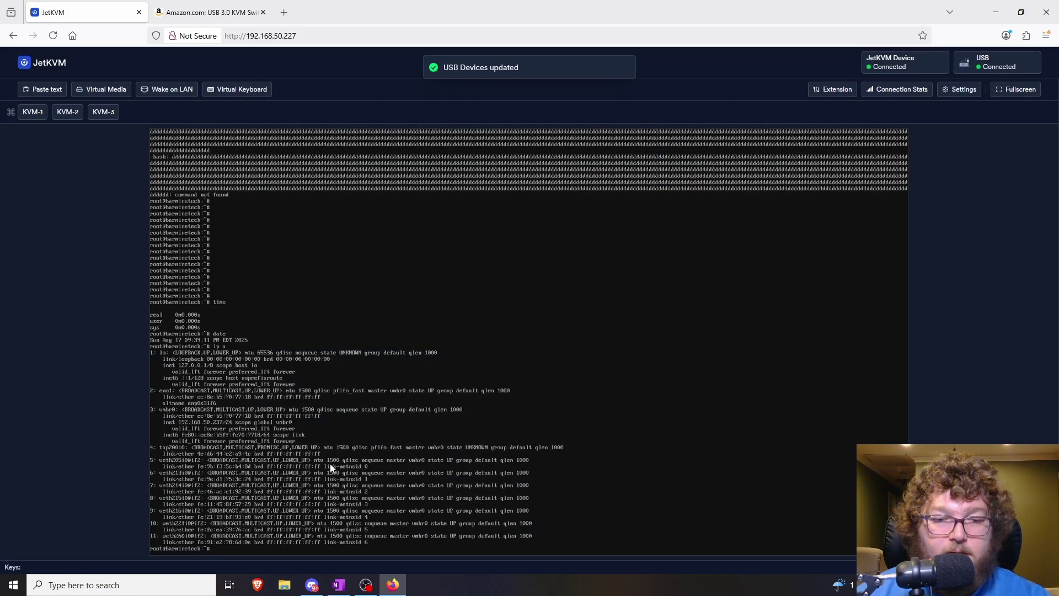
# Test keyboard input by entering a long run of the letter f at the remote shell prompt.
pyautogui.write('fffffffffff')
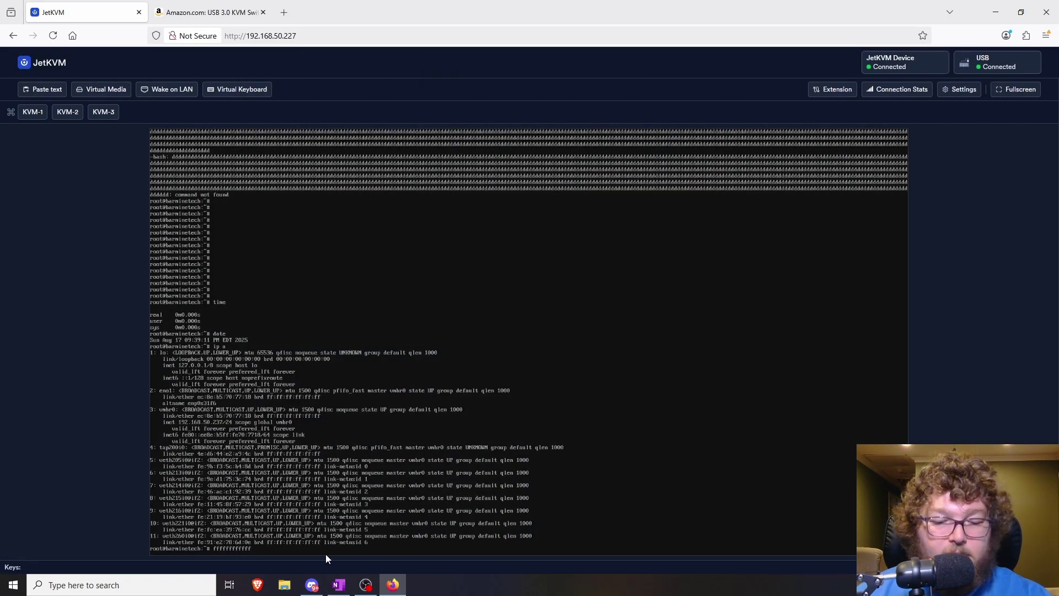
pyautogui.write('fffffffffffffffffffffffffffffffffffffffff')
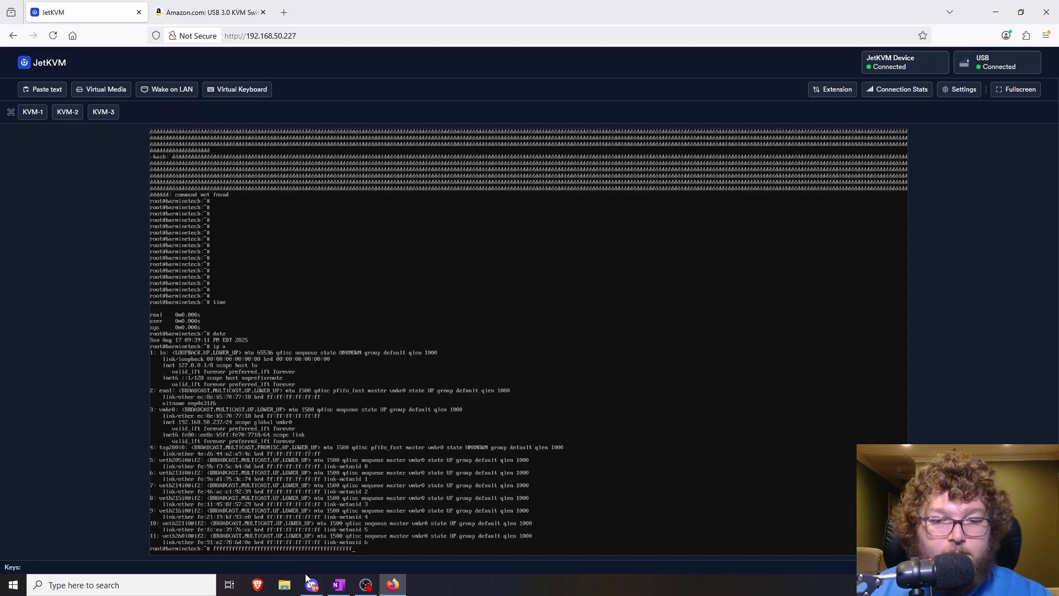
pyautogui.write('fffffffffffffffffffffffffffffffffffffffffffffffffffffffffff')
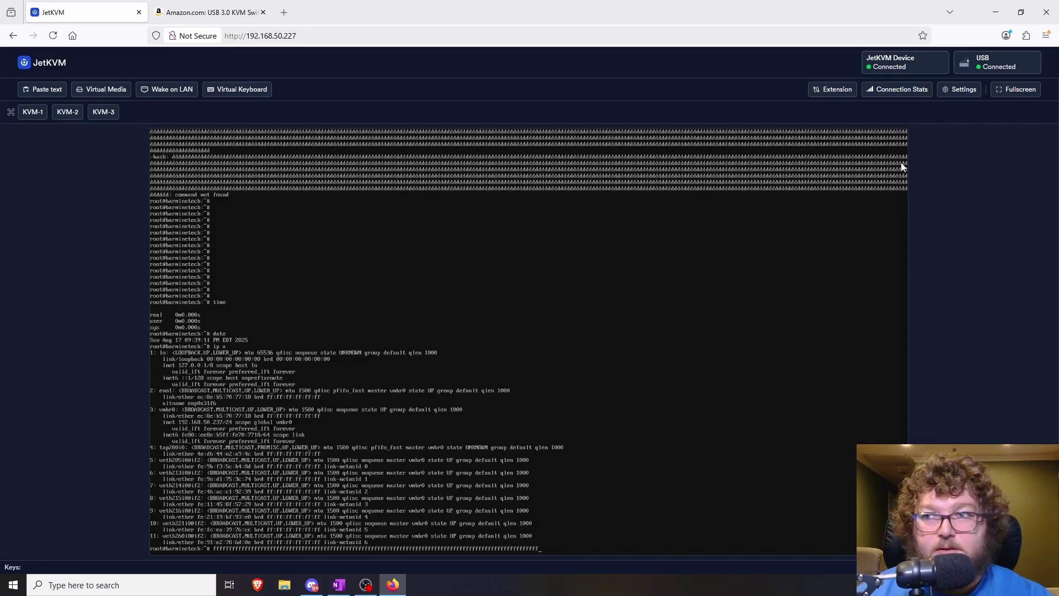
# Set the USB device classes to Keyboard Only in the hardware settings and return to the remote console.
pyautogui.click(965, 90)
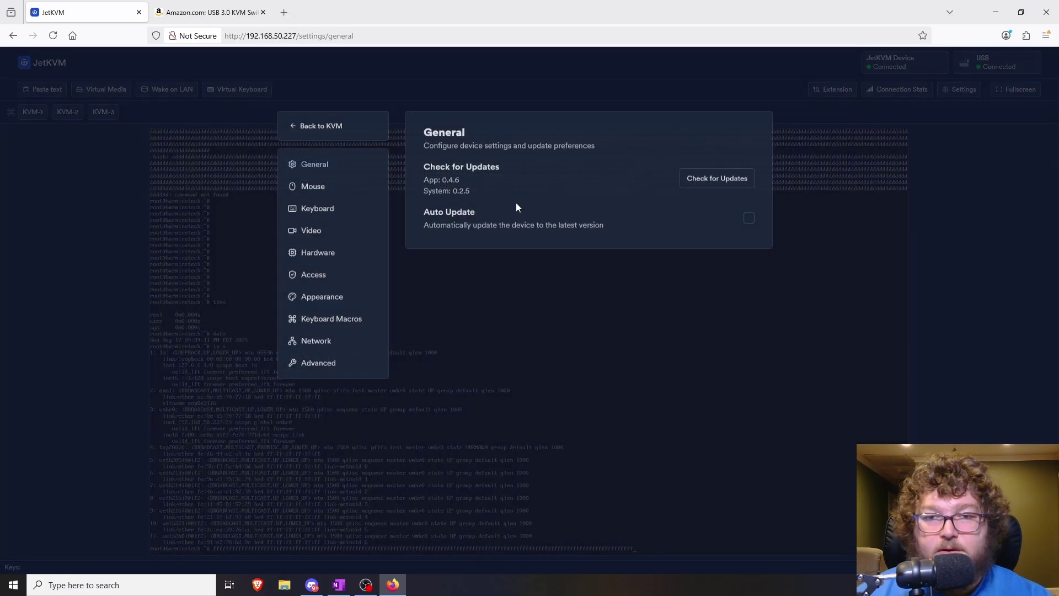
pyautogui.click(325, 248)
pyautogui.click(675, 370)
pyautogui.click(663, 414)
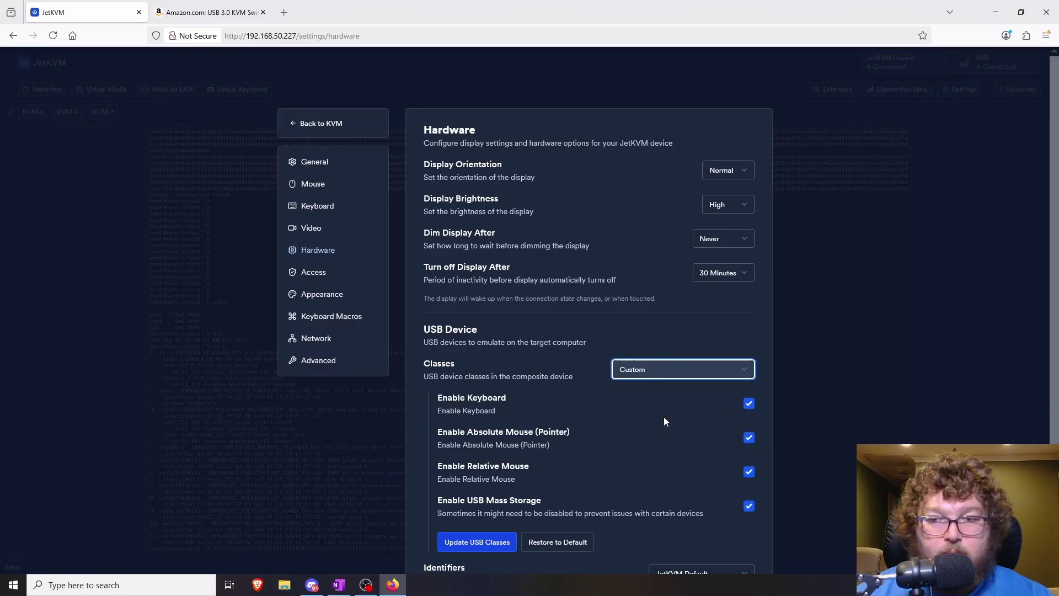
pyautogui.click(664, 373)
pyautogui.click(641, 401)
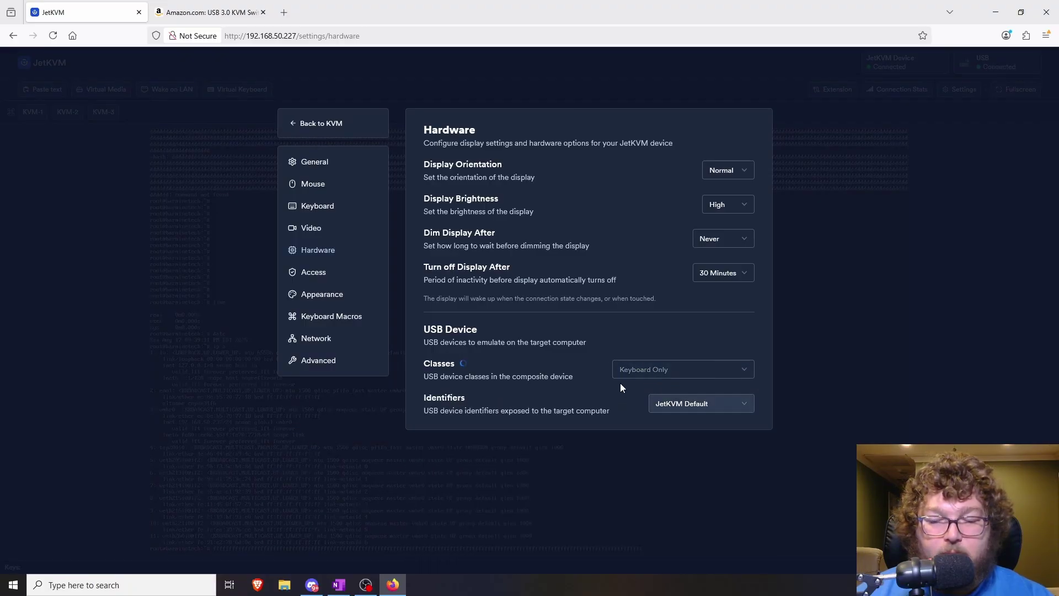
pyautogui.click(157, 288)
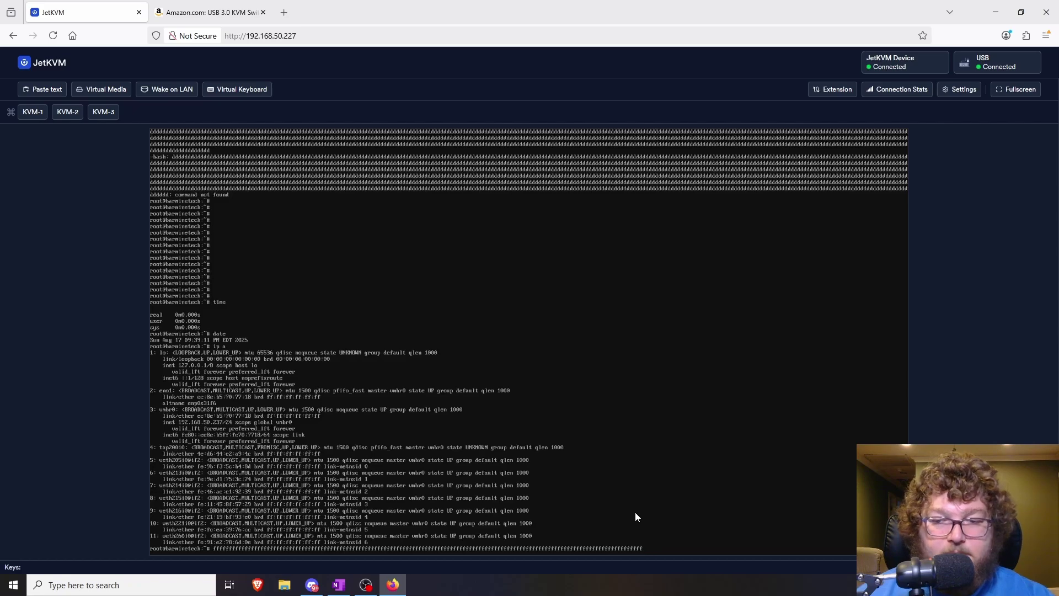
# Test keyboard input with more f characters at the remote shell prompt and clear the command line.
pyautogui.write('fffff')
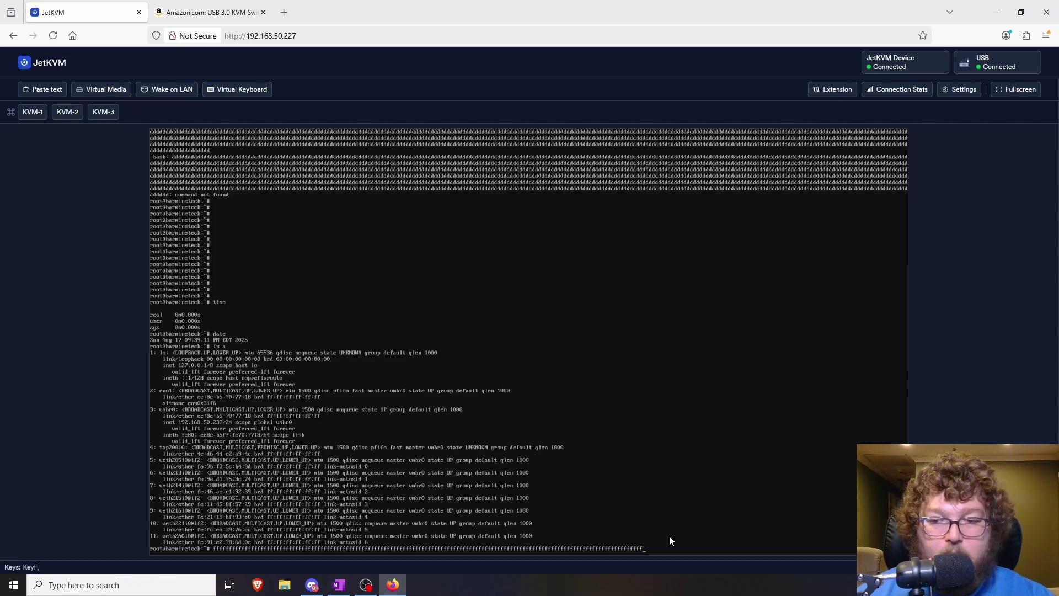
pyautogui.write('ff')
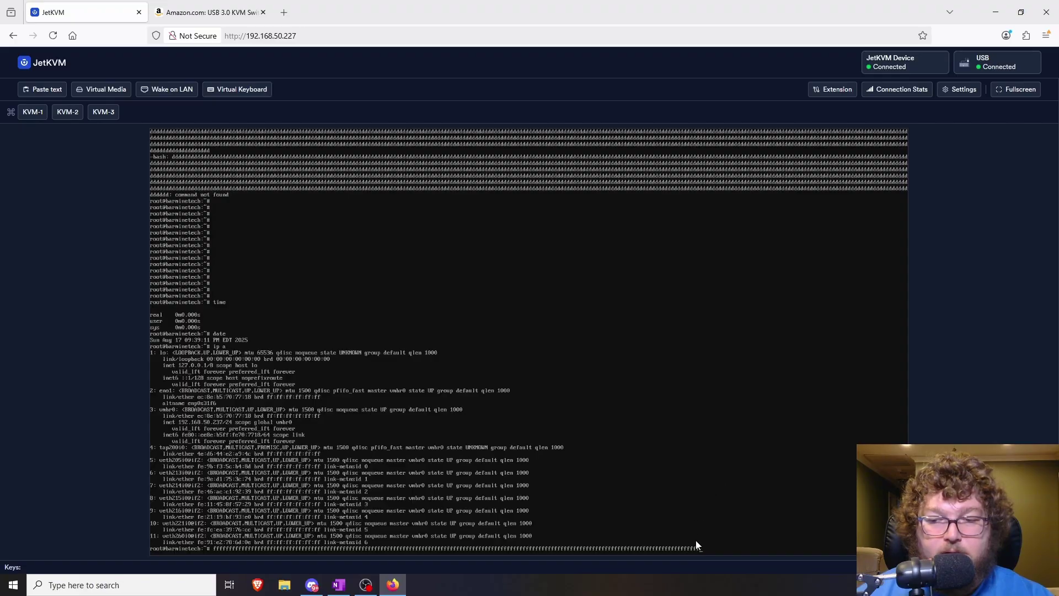
pyautogui.write('fffffffffff')
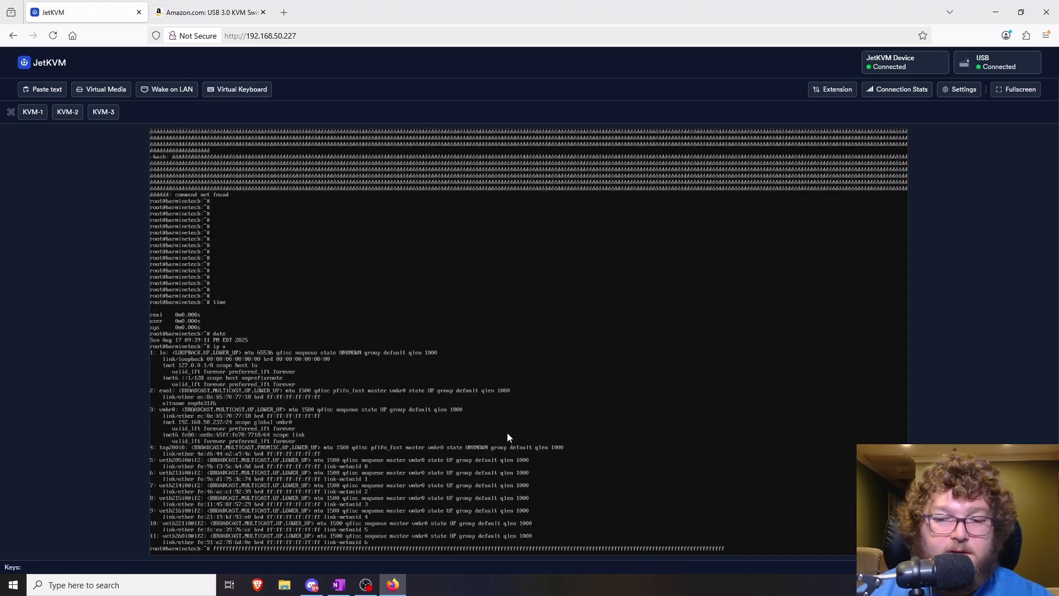
pyautogui.hotkey('ctrl', 'u')
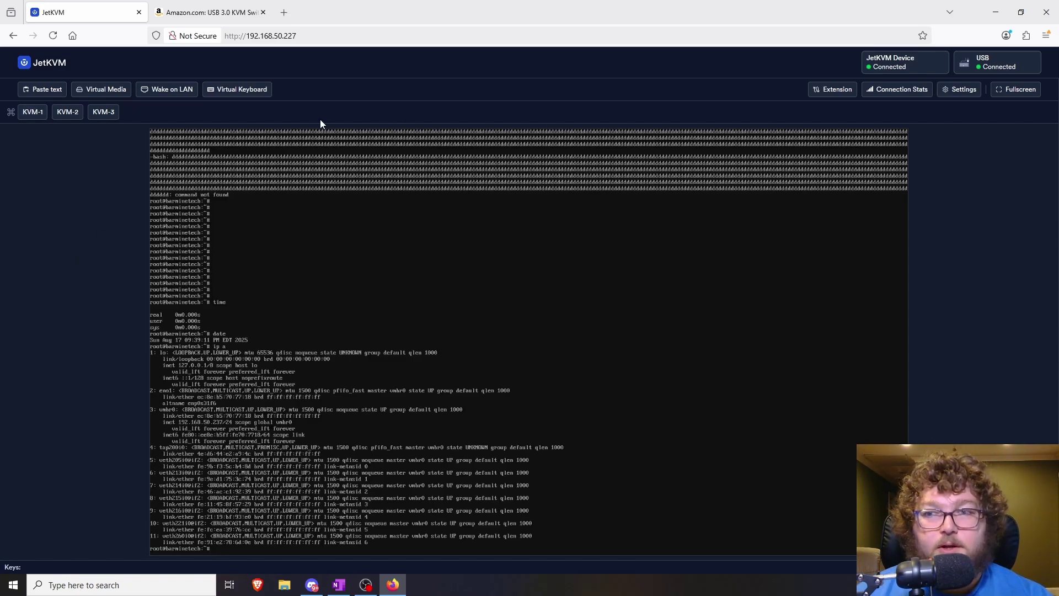
# Create a new keyboard macro in the JetKVM settings and name it KVM-4.
pyautogui.click(945, 91)
pyautogui.click(300, 317)
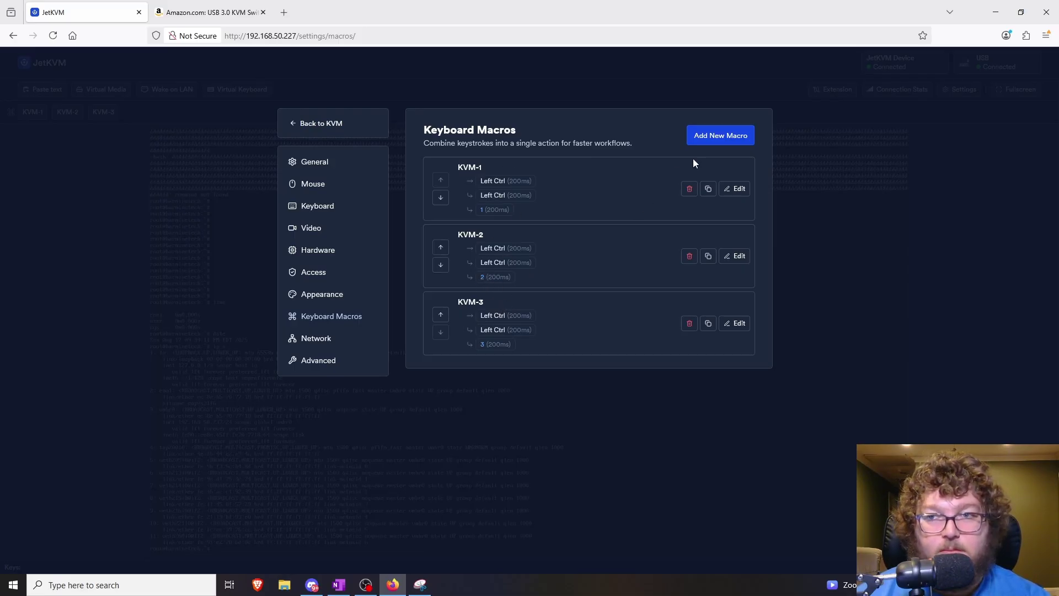
pyautogui.click(711, 136)
pyautogui.click(484, 183)
pyautogui.write('KVM-4')
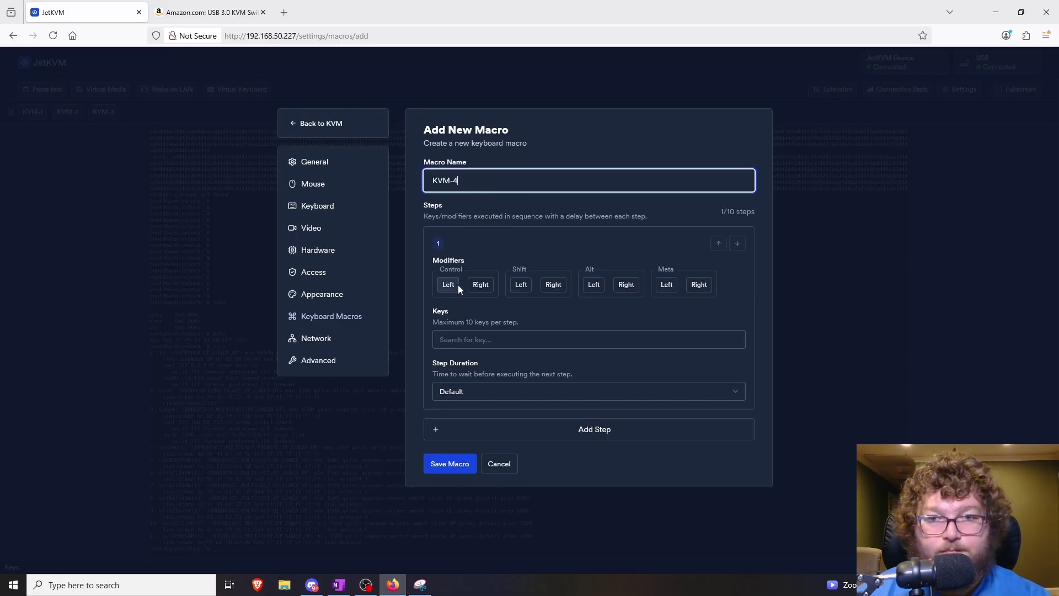
# Set the KVM-4 macro's first step to the left Control modifier with a duration of 200ms.
pyautogui.click(448, 285)
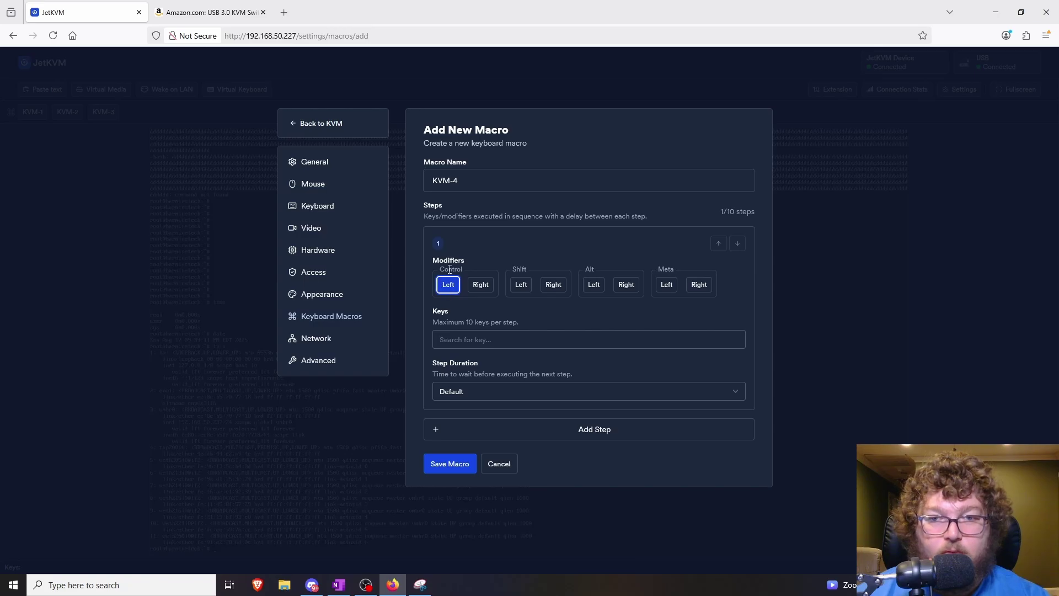
pyautogui.click(446, 393)
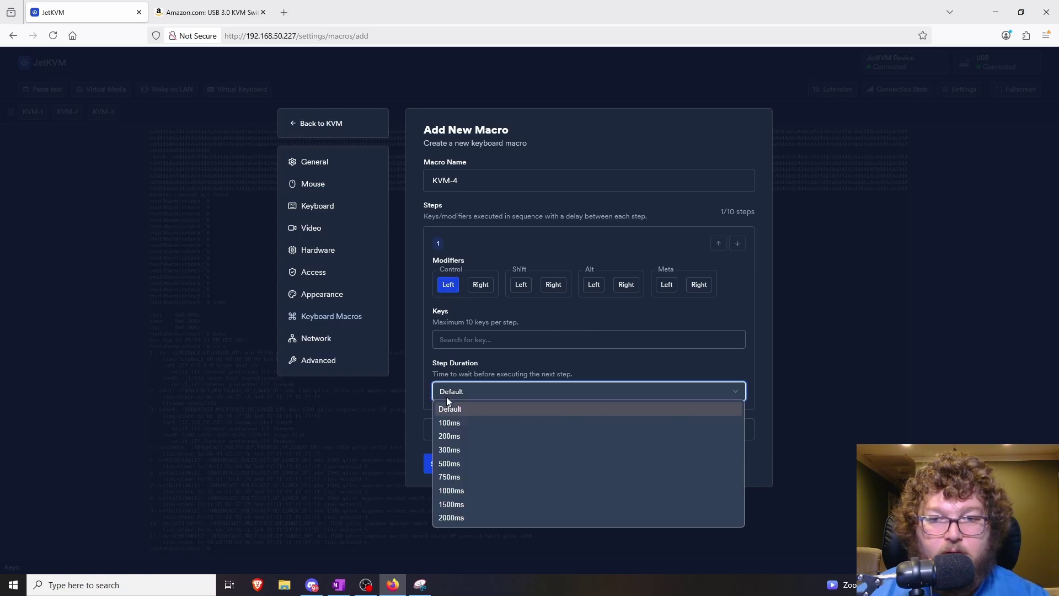
pyautogui.click(464, 437)
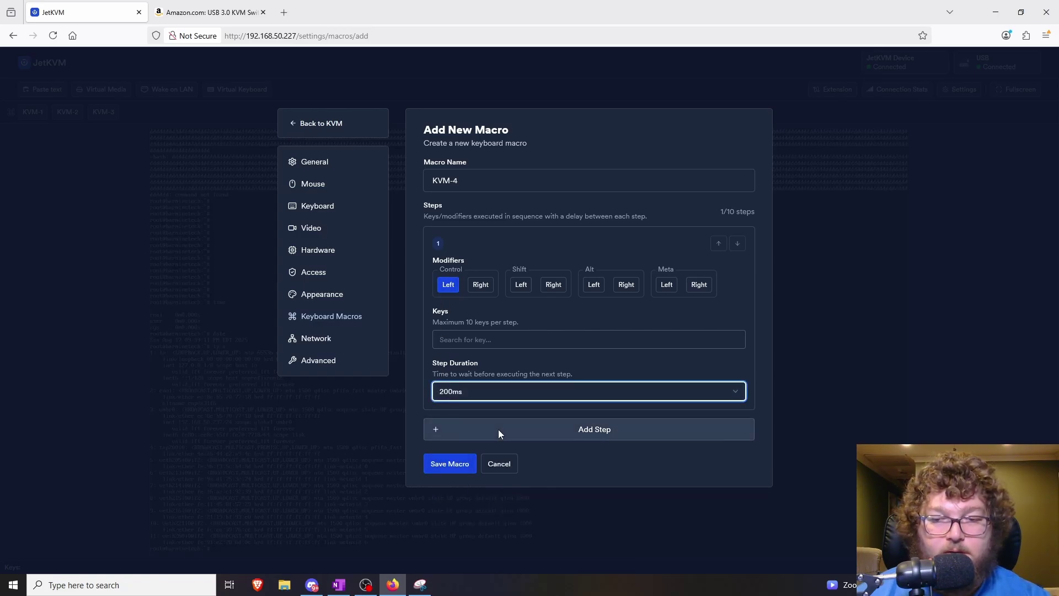
# Add a second step to the KVM-4 macro with the left Control modifier and a duration of 200ms.
pyautogui.click(565, 433)
pyautogui.click(452, 348)
pyautogui.click(469, 453)
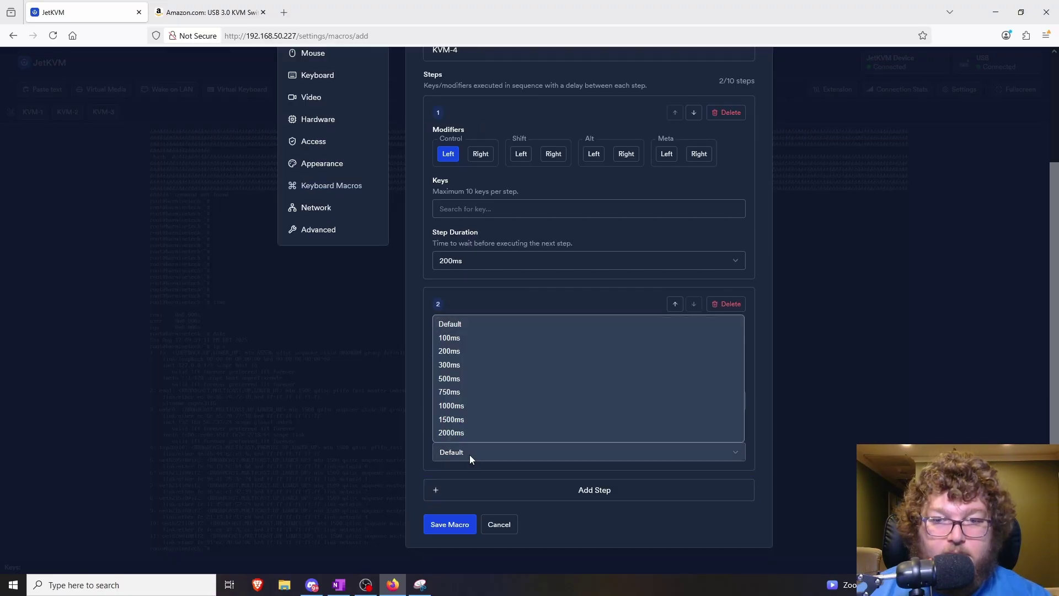
pyautogui.click(487, 356)
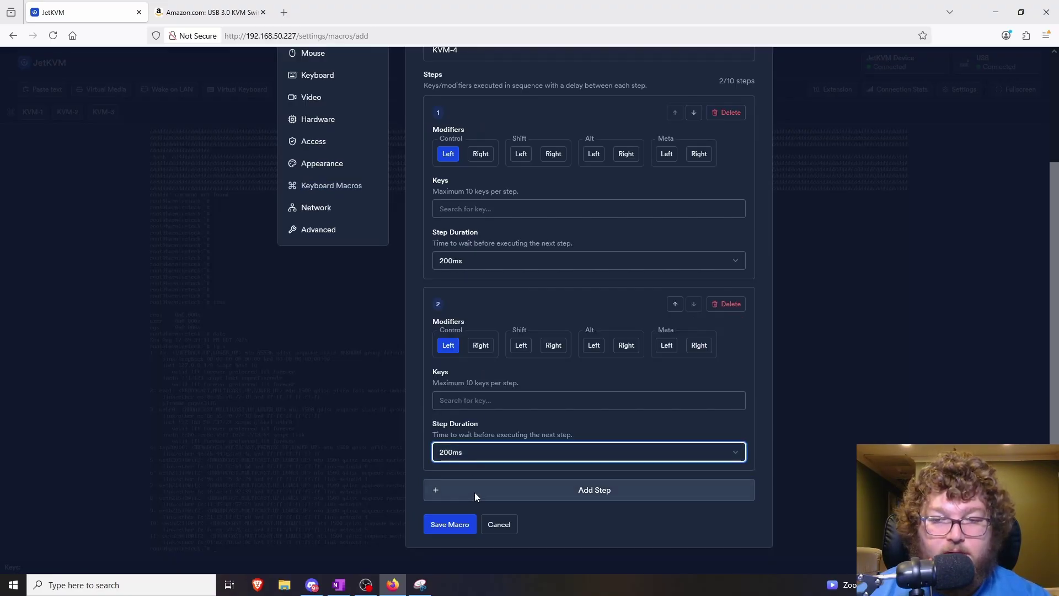
# Add a third step to the KVM-4 macro with the 4 key and a 200ms duration, and save the macro.
pyautogui.click(475, 492)
pyautogui.scroll(-3, 485, 395)
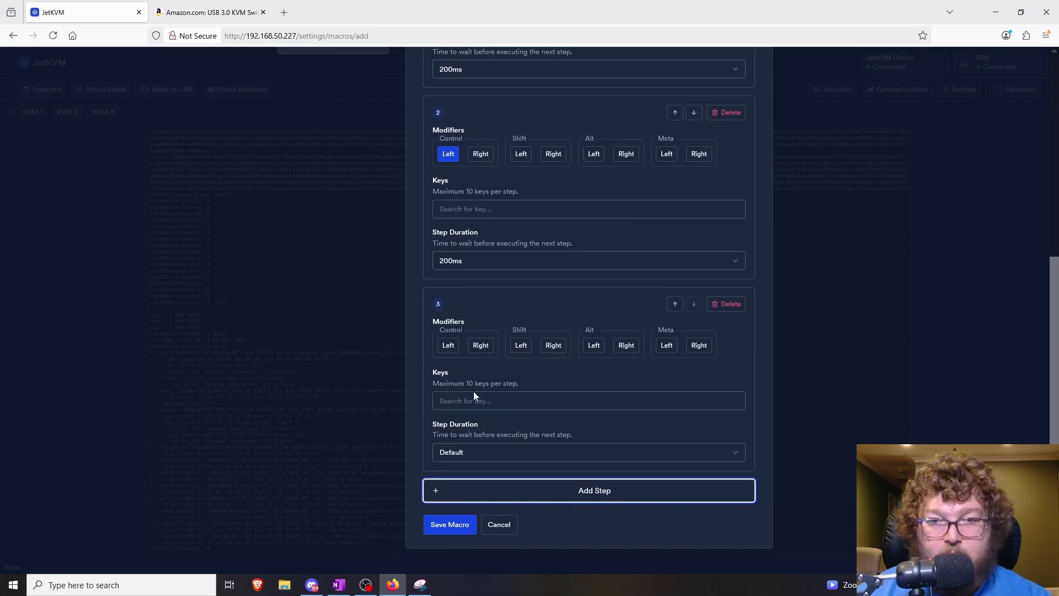
pyautogui.click(473, 396)
pyautogui.scroll(-2, 469, 450)
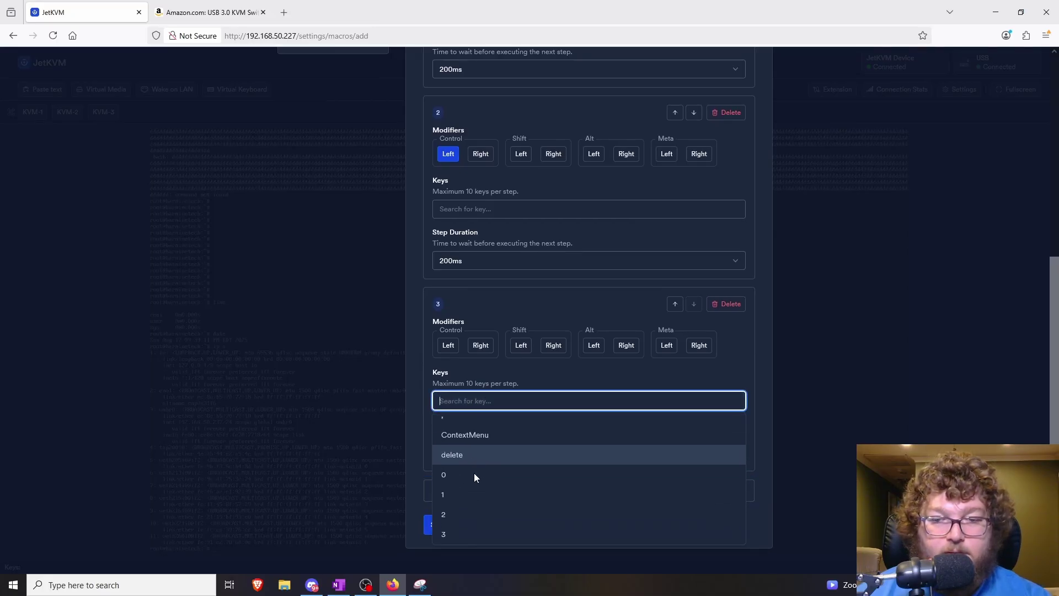
pyautogui.scroll(-2, 456, 483)
pyautogui.click(456, 496)
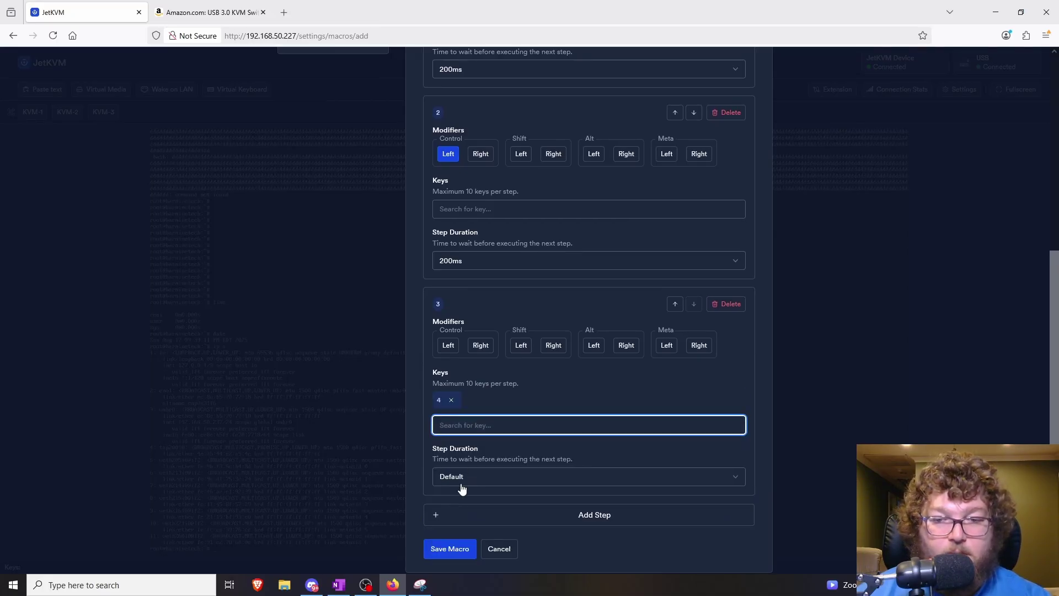
pyautogui.click(463, 489)
pyautogui.click(477, 386)
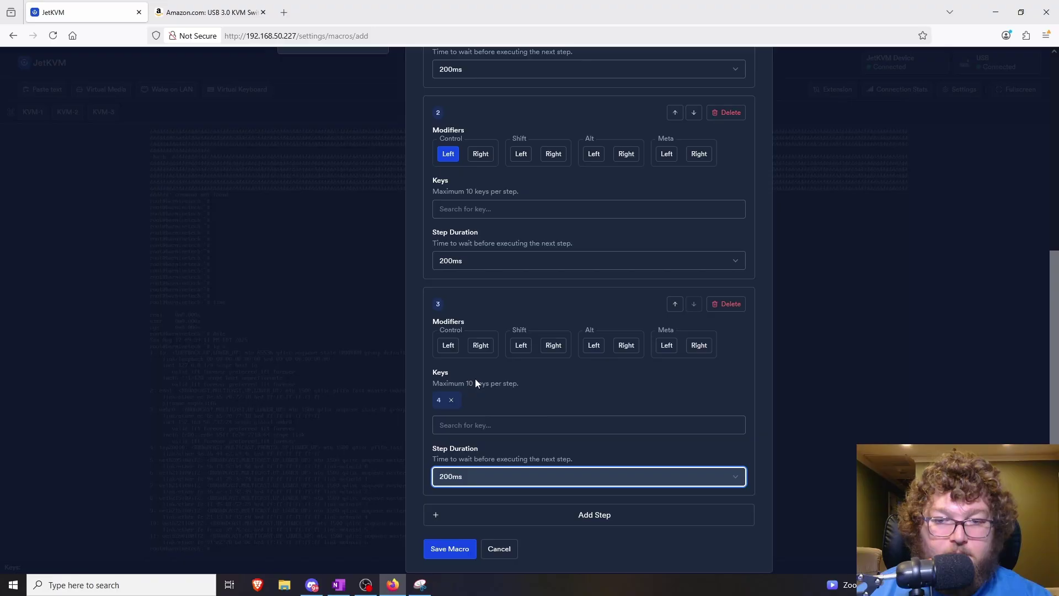
pyautogui.click(451, 549)
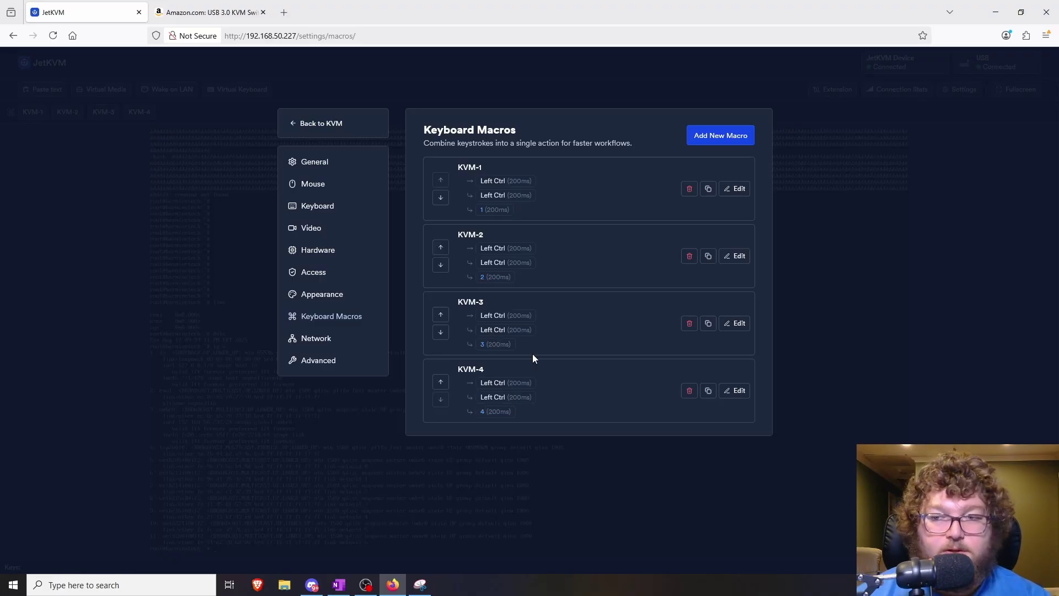
# Return to the remote console and switch computers by running the KVM-4, KVM-3 and KVM-2 macros in turn.
pyautogui.click(321, 123)
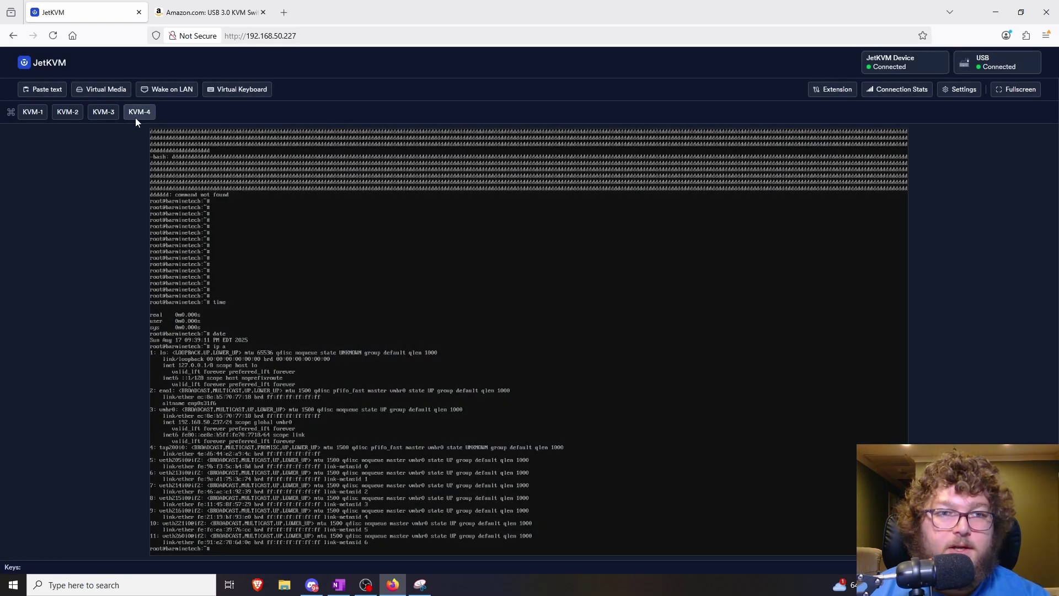
pyautogui.click(132, 113)
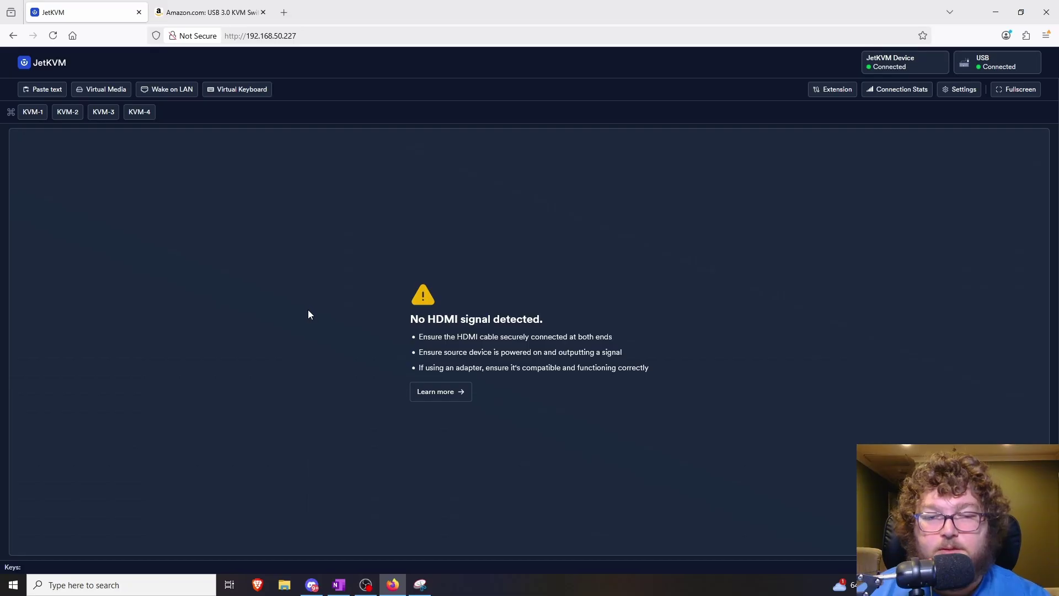
pyautogui.click(100, 114)
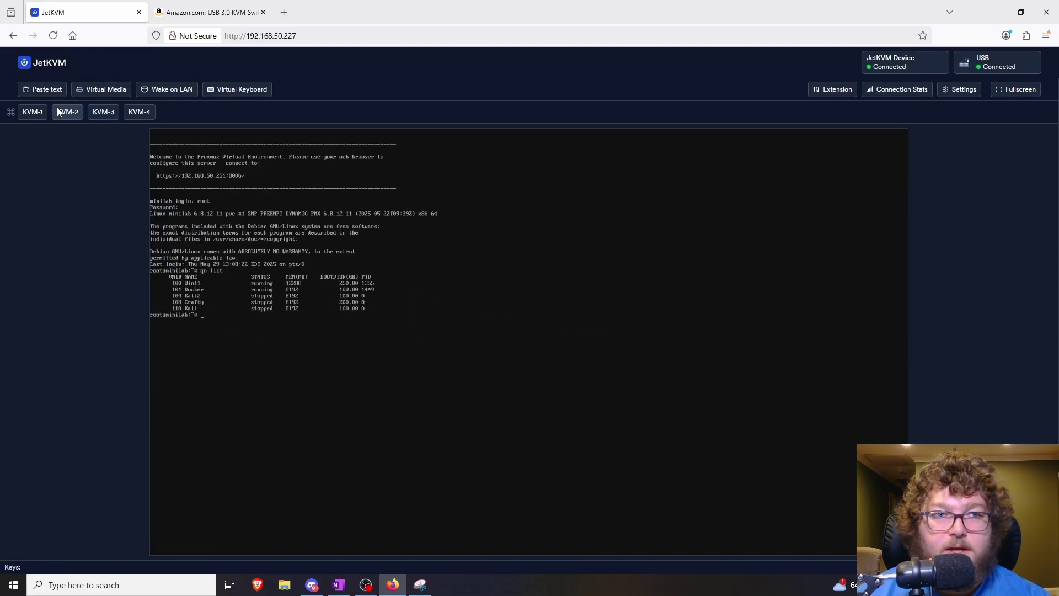
pyautogui.click(74, 111)
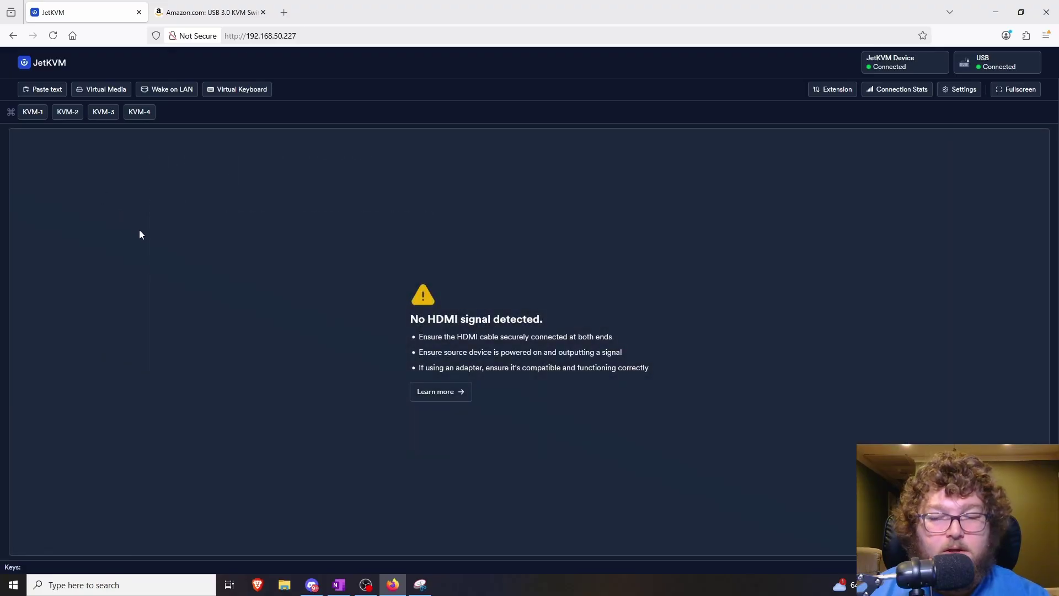